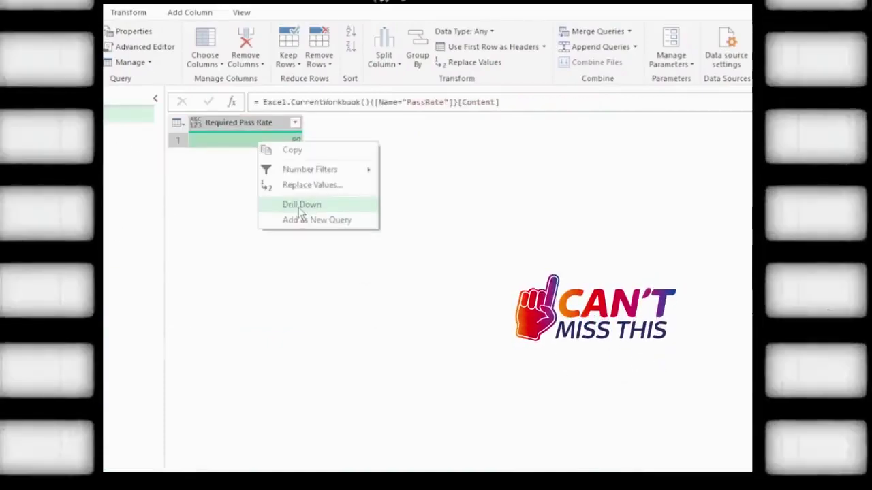
- Drill down into the Required Pass Rate value and replace 55 in the Test Score filter formula with PassRate
click(302, 204)
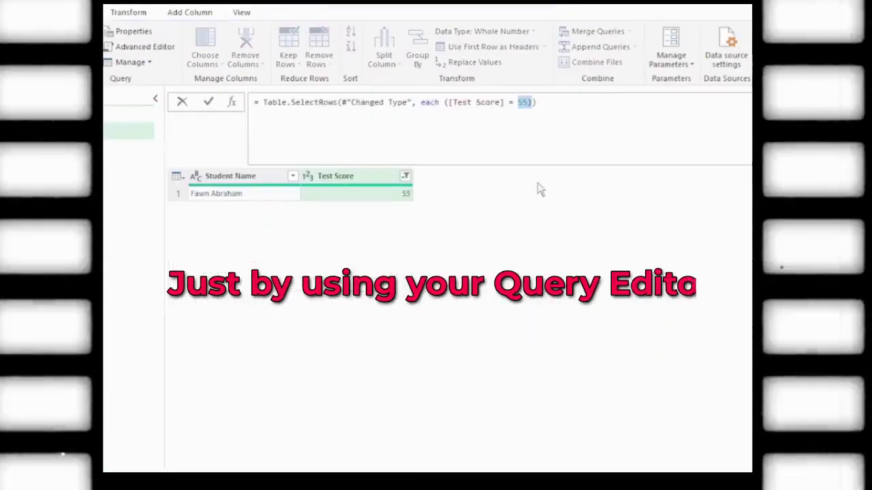
text(PassRate)
key(Return)
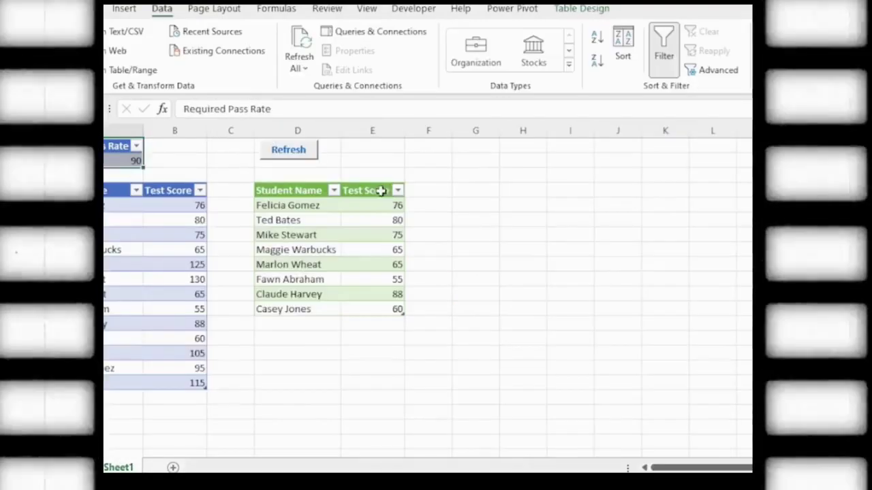
drag(370, 189, 370, 311)
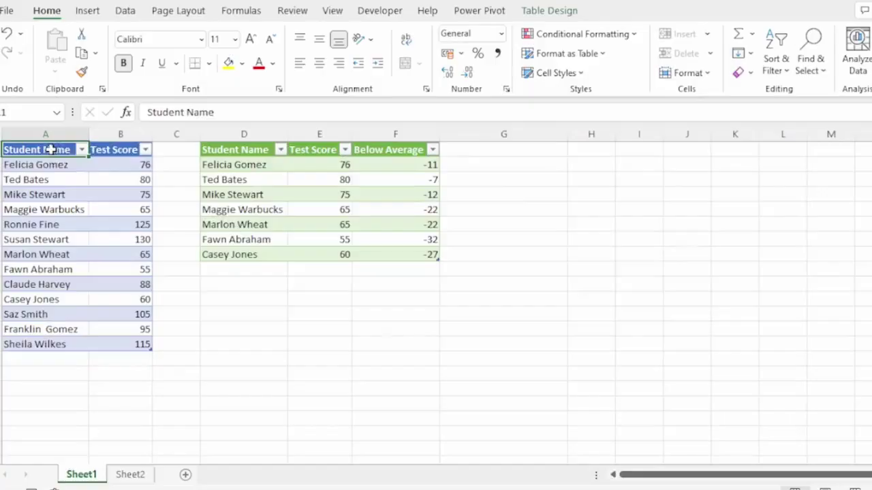
- Examine the source test score table and the report's student names, test scores and Below Average column
drag(51, 148, 127, 355)
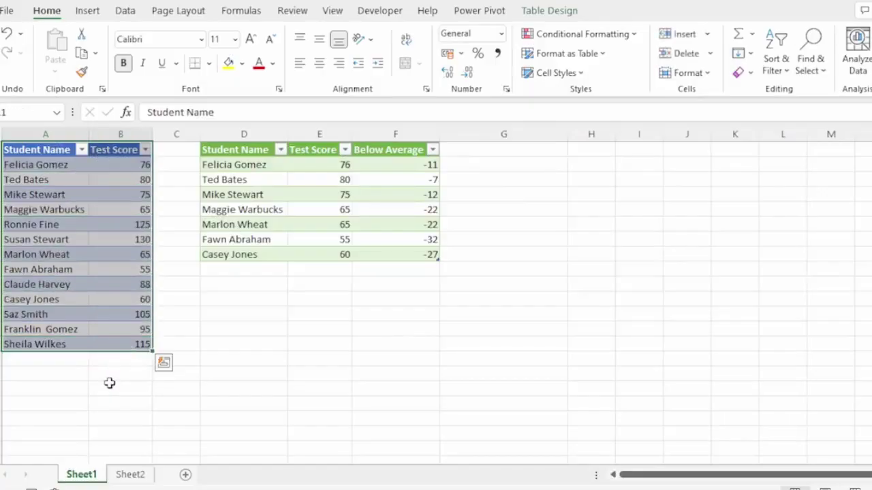
click(245, 143)
drag(288, 157, 320, 175)
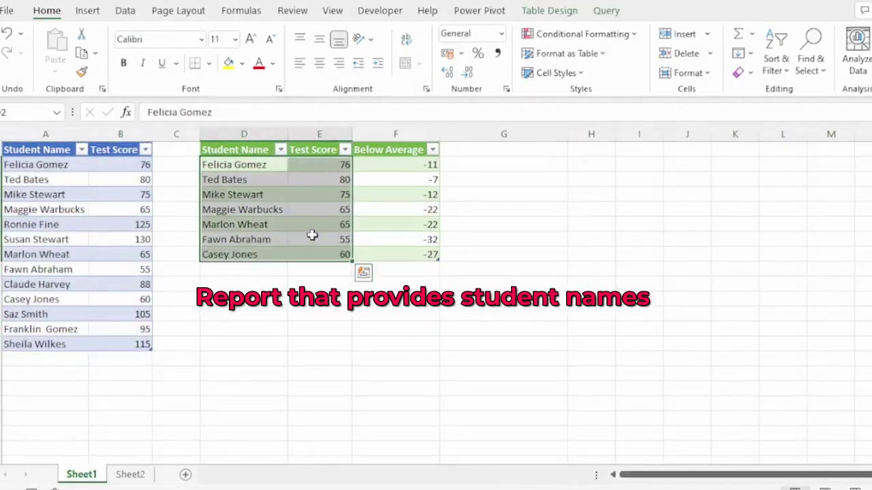
drag(404, 151, 377, 256)
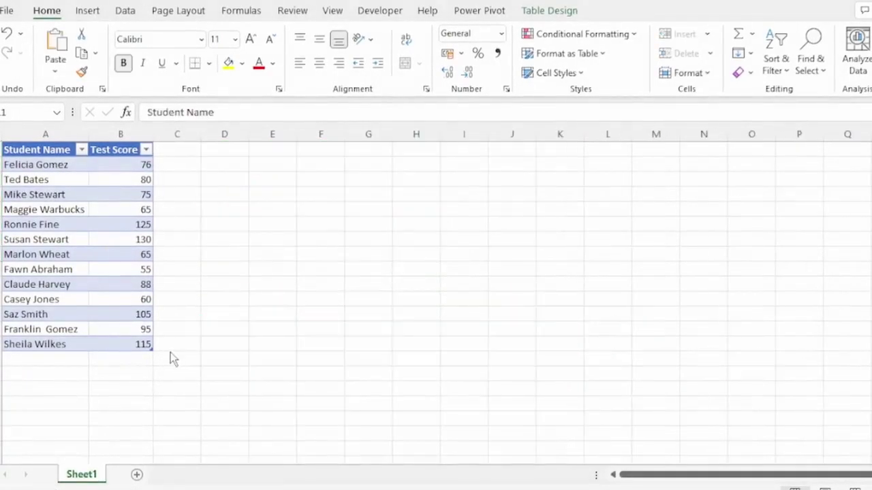
- Check the name of the student test score table and load the table into the Power Query Editor
click(34, 150)
click(534, 11)
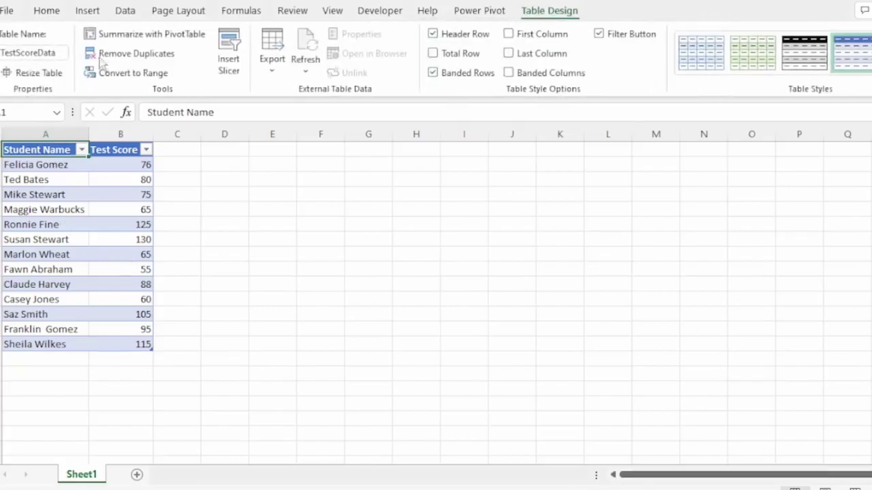
click(31, 209)
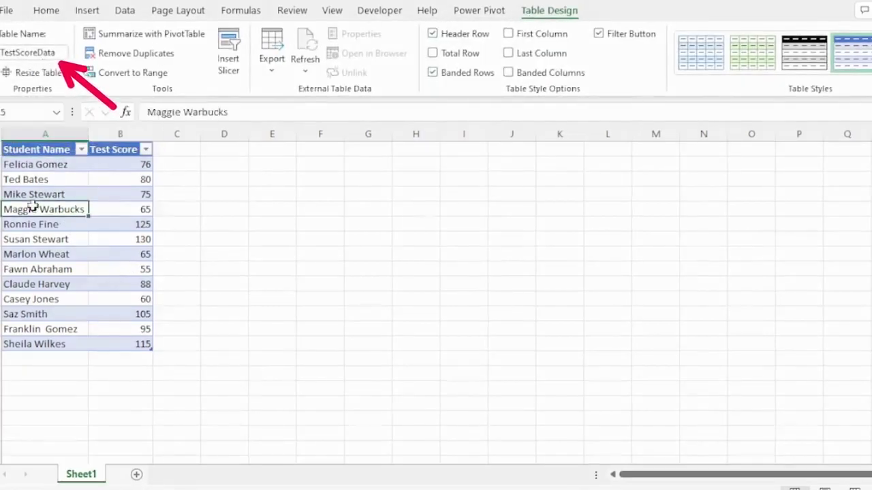
right_click(33, 209)
click(89, 381)
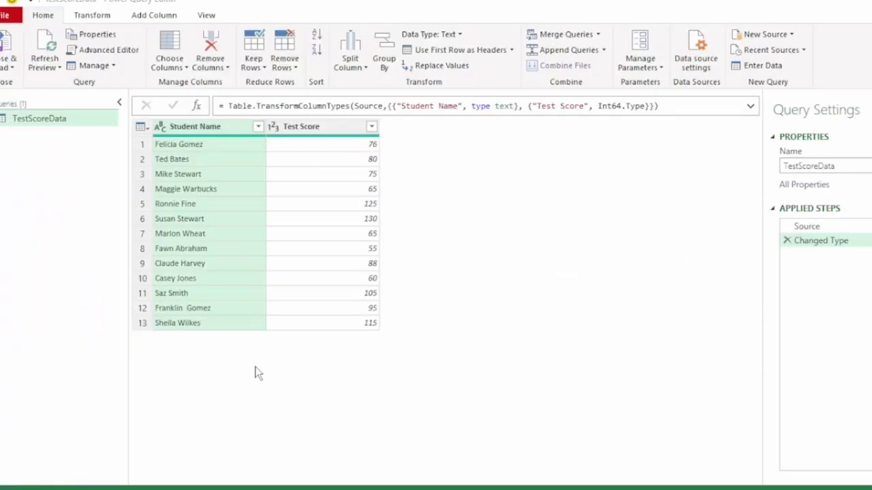
- Calculate the average of the Test Score column as a statistics transformation
click(319, 127)
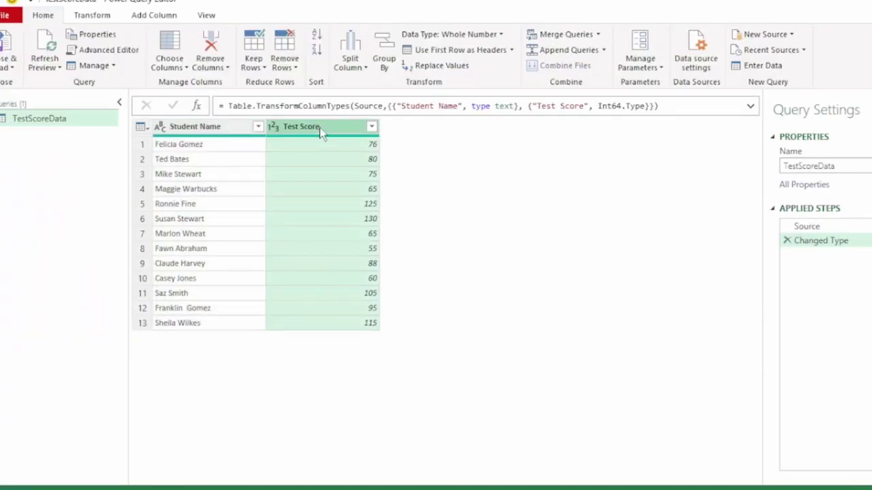
click(107, 19)
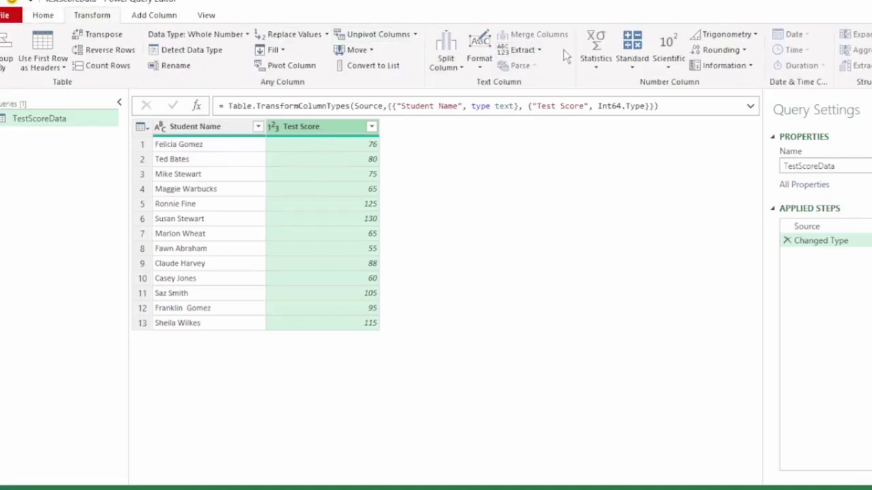
click(595, 63)
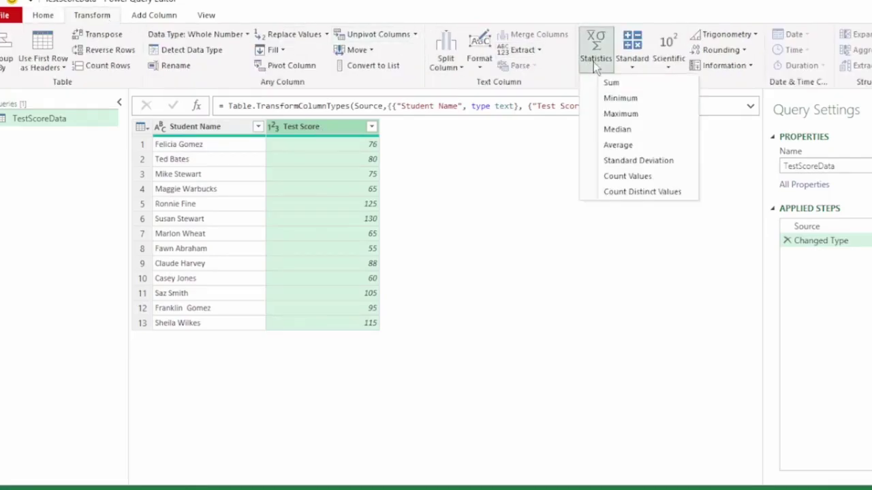
click(618, 145)
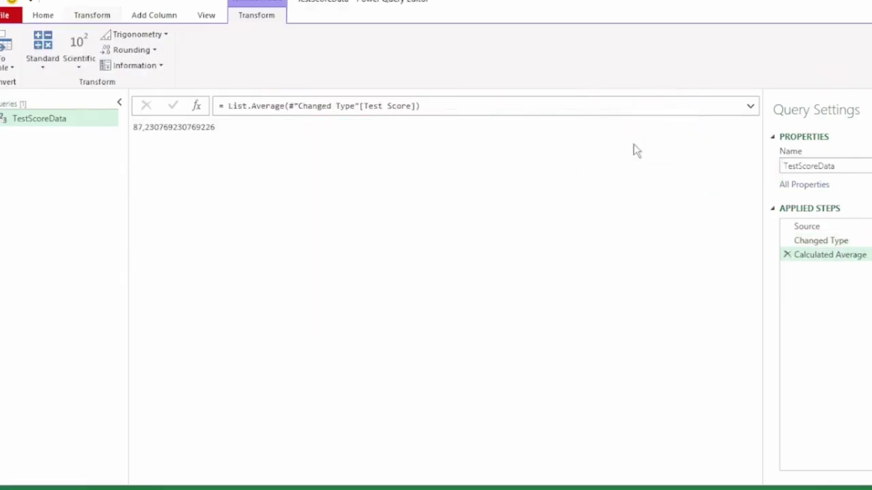
- Examine the average value and its List.Average formula, and compare the outputs of the Changed Type and Calculated Average steps
drag(135, 129, 224, 129)
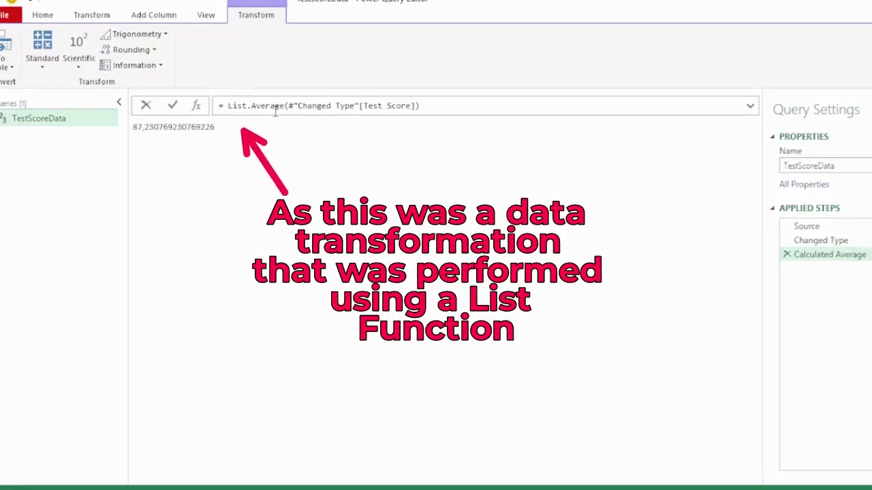
double_click(279, 105)
click(201, 188)
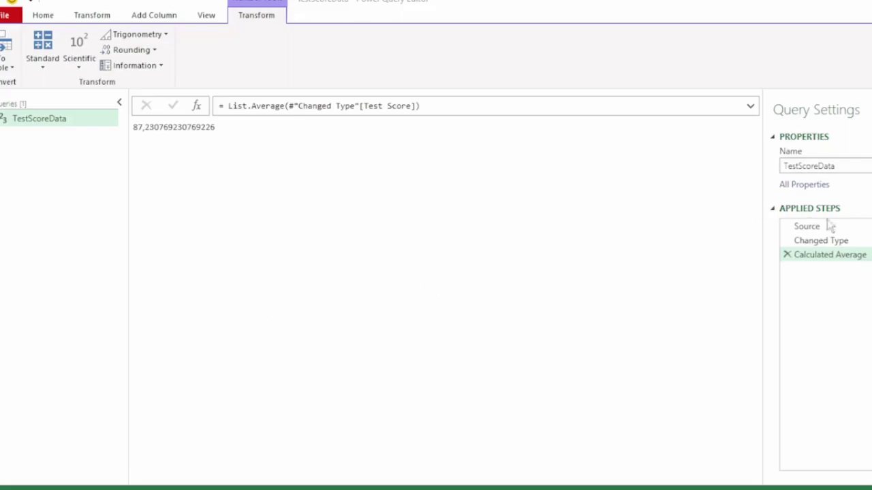
click(820, 241)
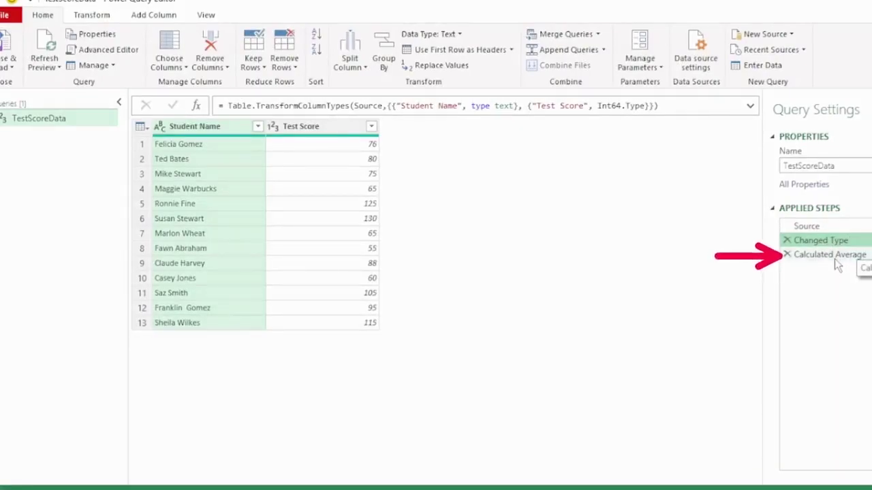
click(834, 259)
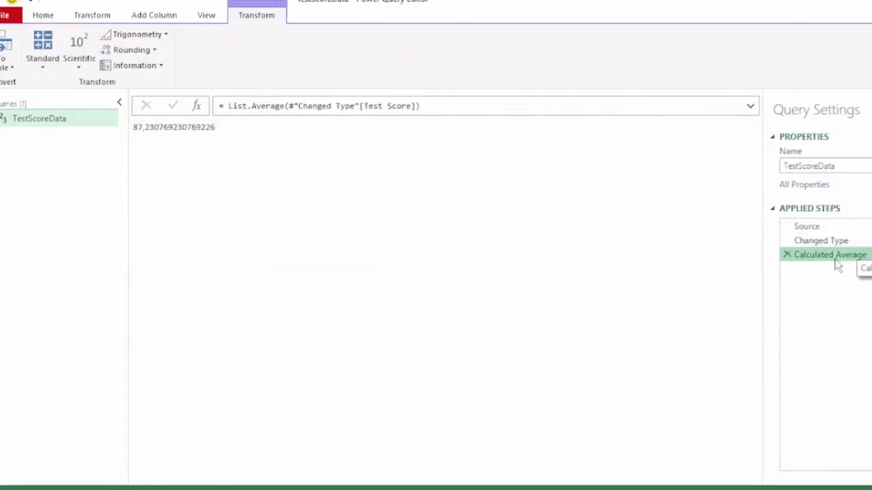
- Add a custom step after Calculated Average and set its formula to = #"Changed Type"
click(197, 107)
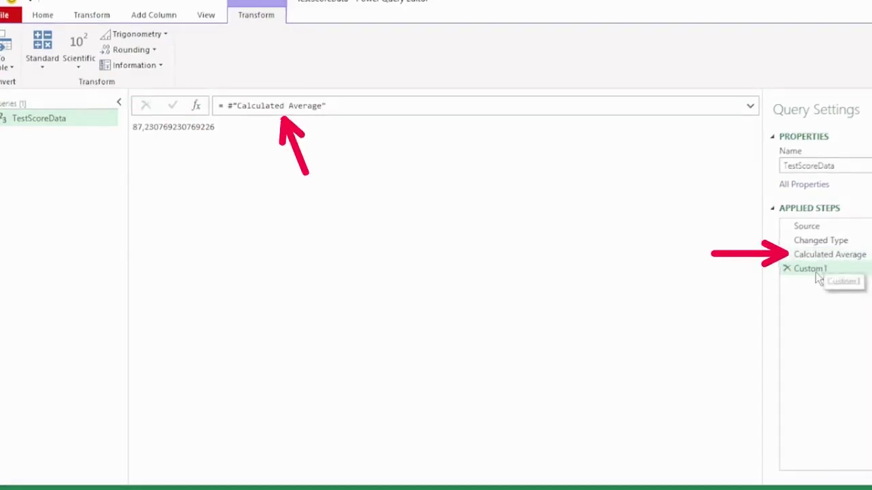
click(331, 102)
drag(229, 105, 347, 109)
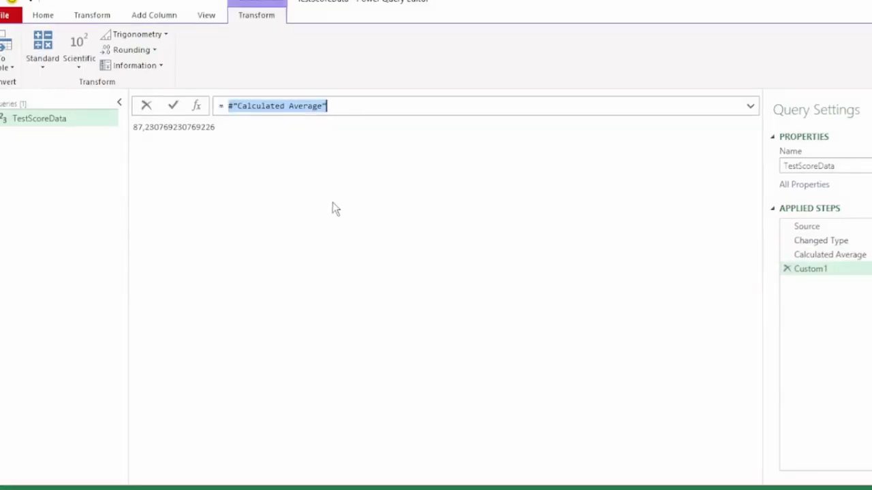
mouse_move(237, 107)
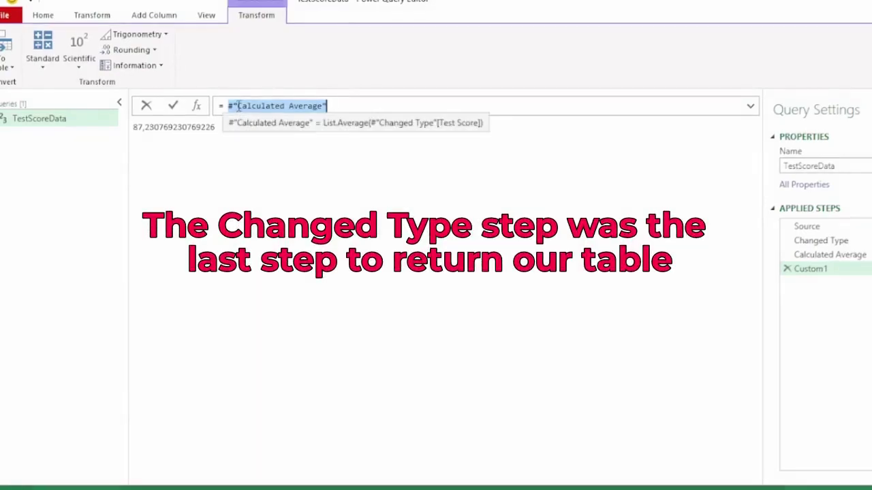
drag(229, 106, 327, 106)
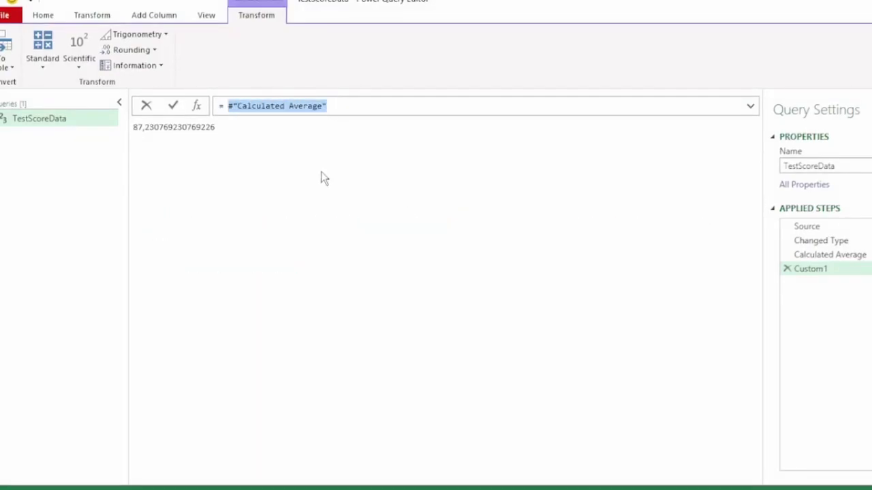
key(Caps_Lock)
text(C)
key(Caps_Lock)
text(han)
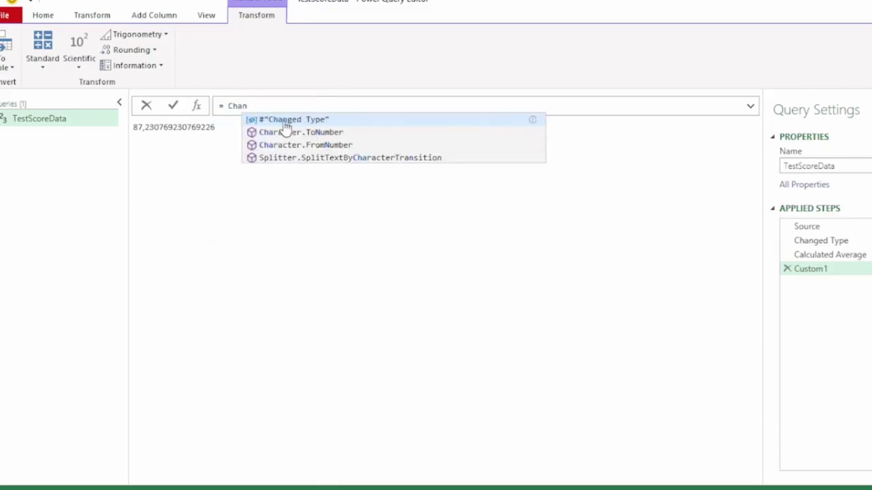
click(284, 122)
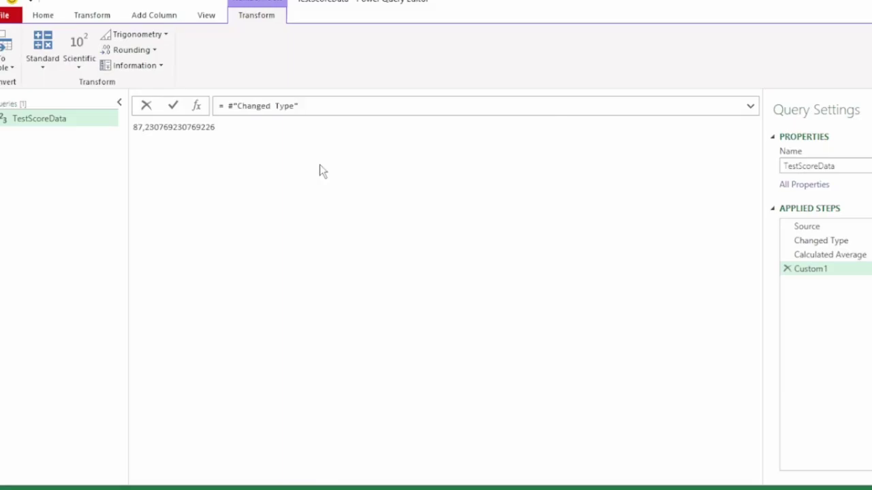
key(Return)
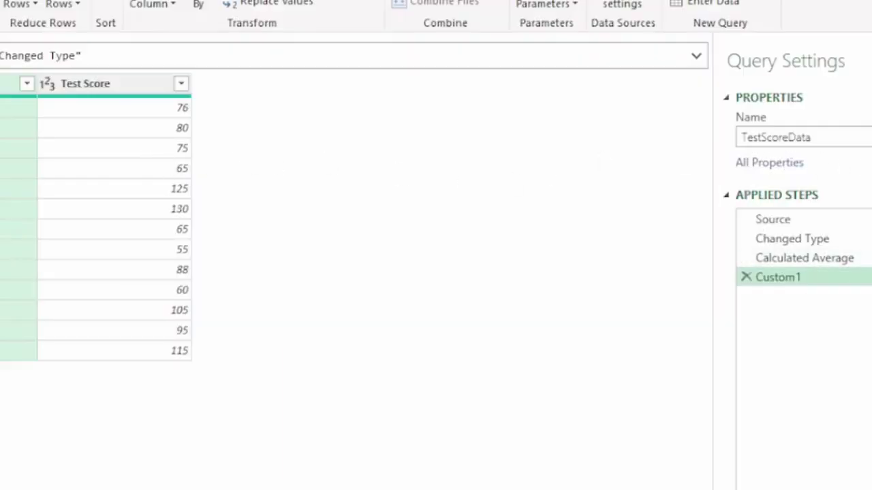
- Rename the custom applied step as GetTableBack
right_click(807, 277)
click(839, 311)
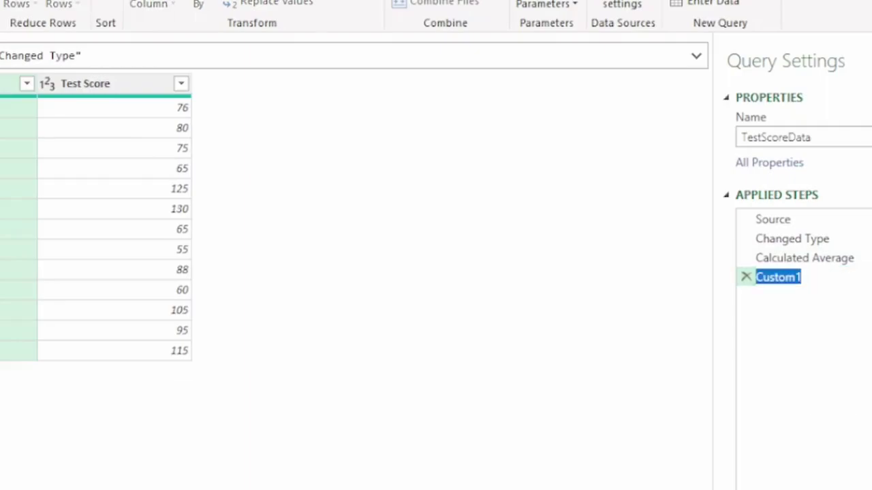
text(GetTa)
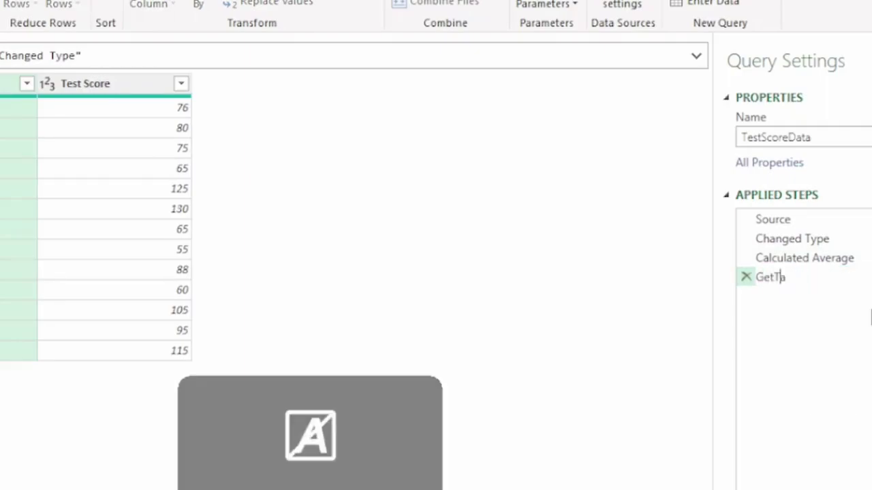
text(bleBack)
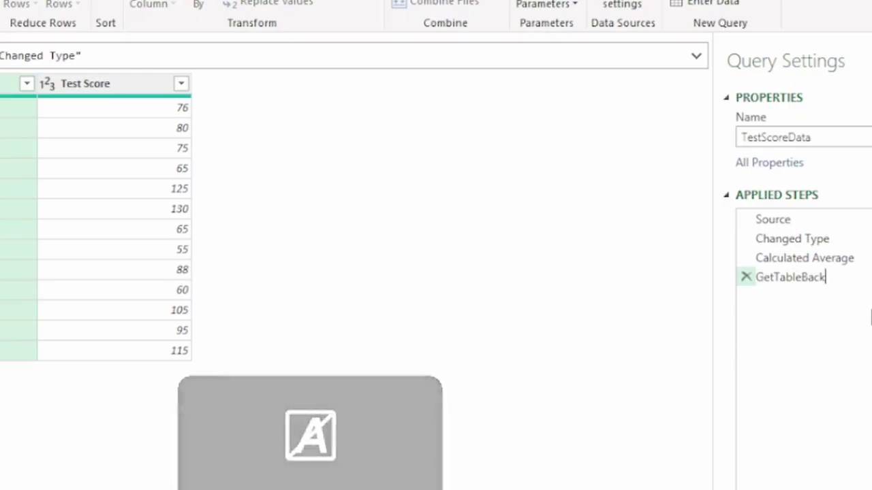
key(Return)
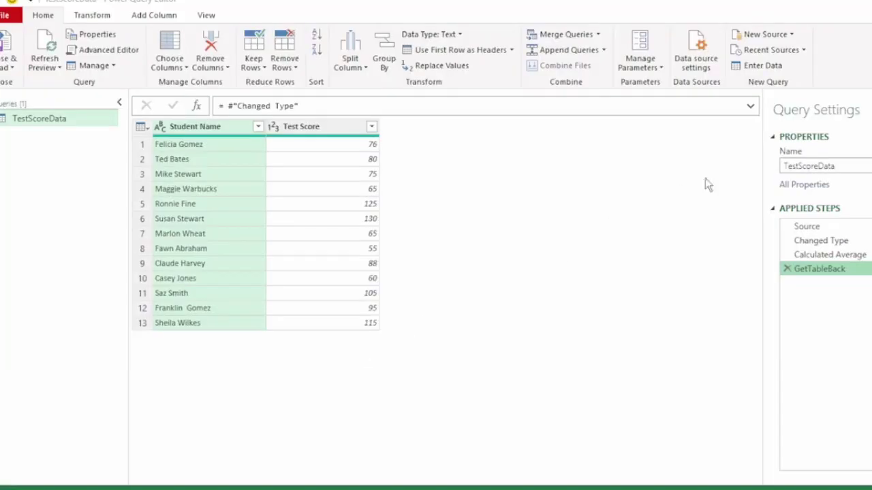
- Rename the Calculated Average step as CalculatedAverage, without the space, and return to the GetTableBack step
click(861, 256)
right_click(863, 260)
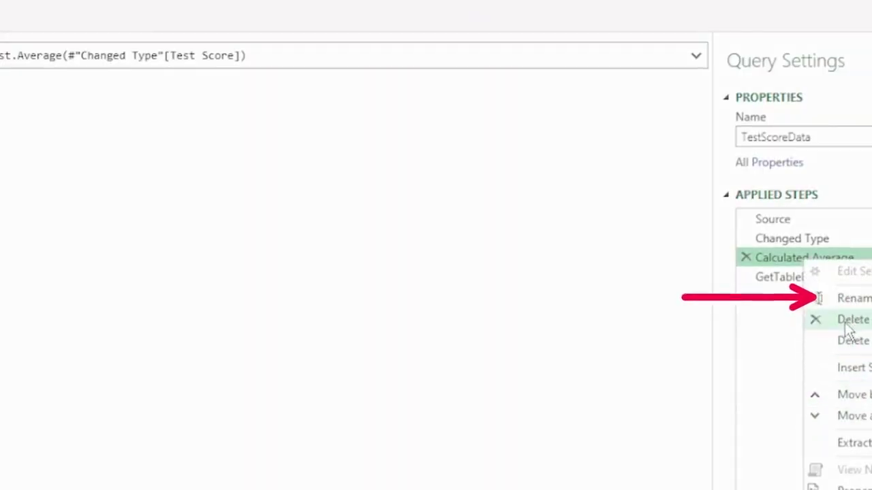
click(851, 298)
click(812, 258)
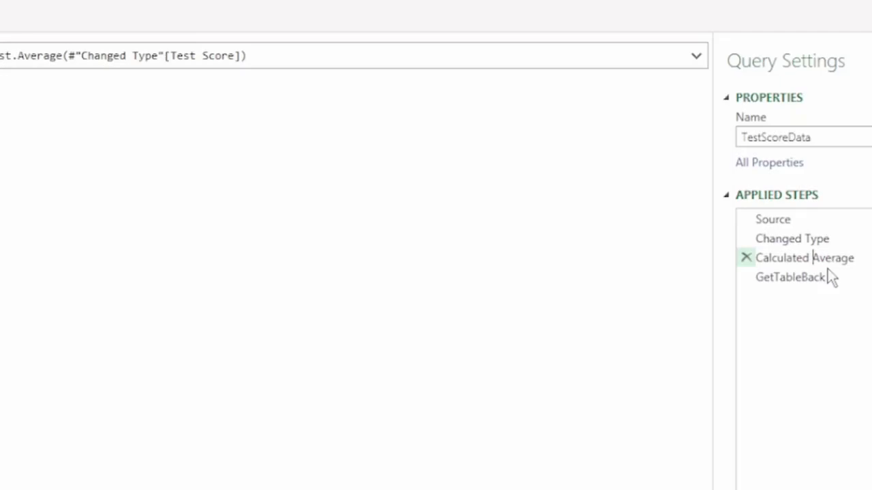
key(BackSpace)
click(790, 277)
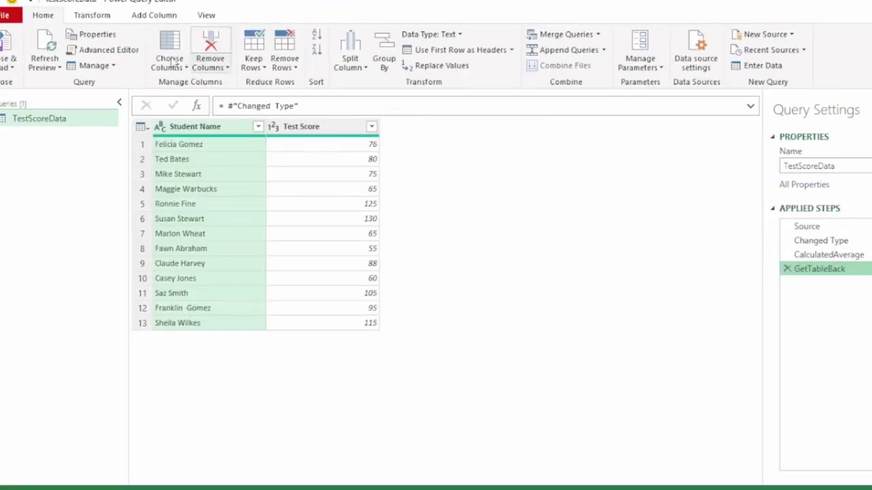
- Start a new custom column on the GetTableBack step and name it Below Average
click(162, 17)
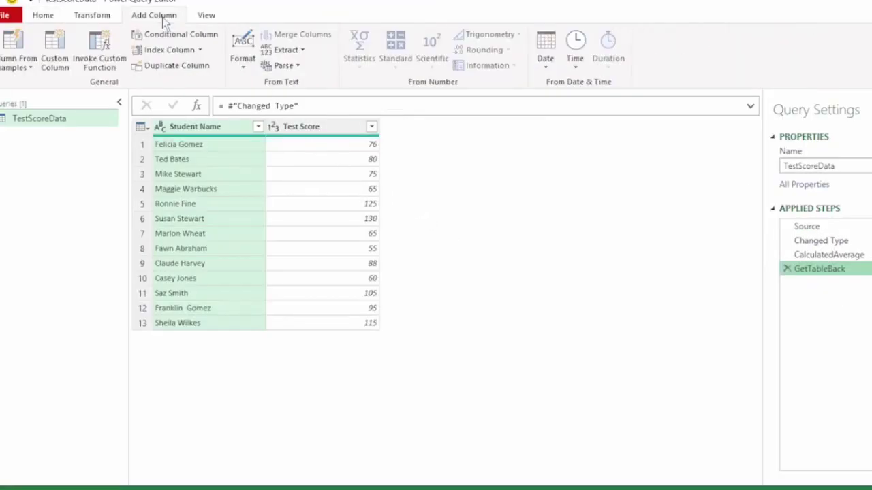
click(68, 68)
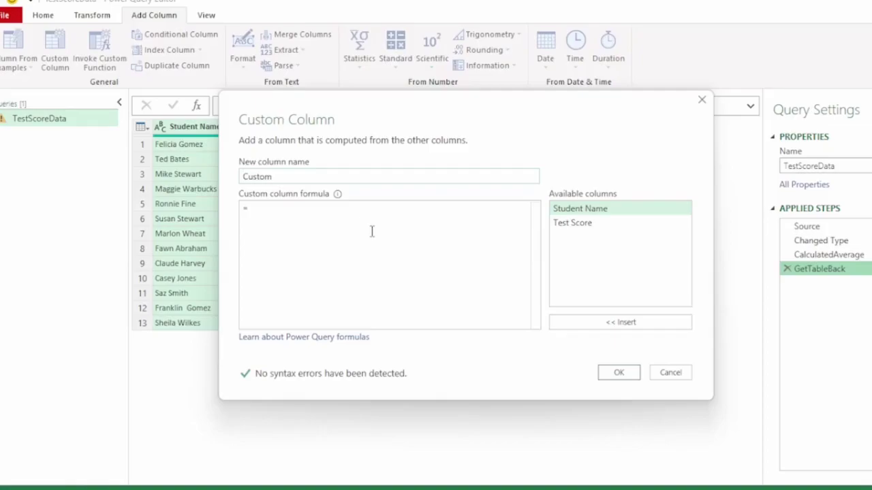
double_click(319, 178)
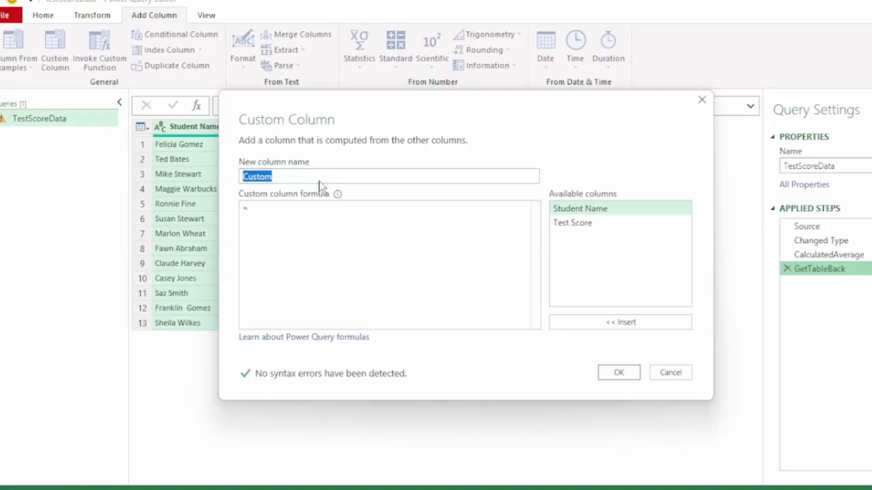
key(Caps_Lock)
text(Below)
key(Caps_Lock)
text(A)
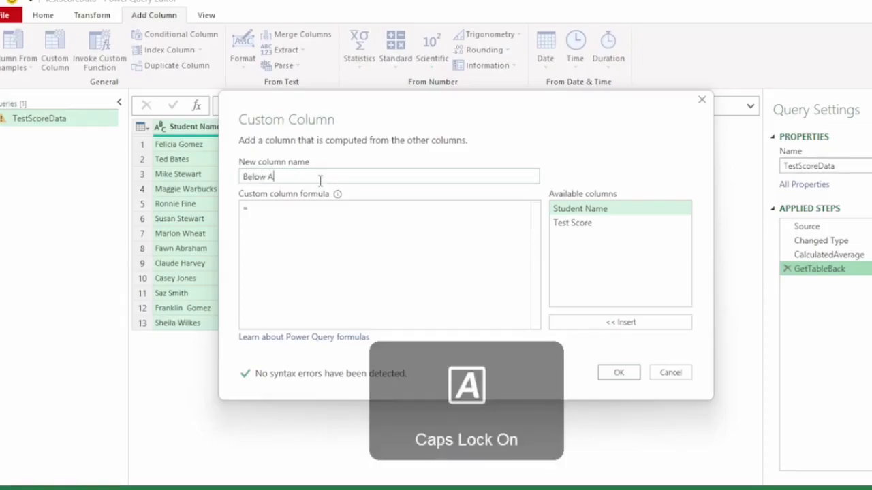
key(Caps_Lock)
text(verage)
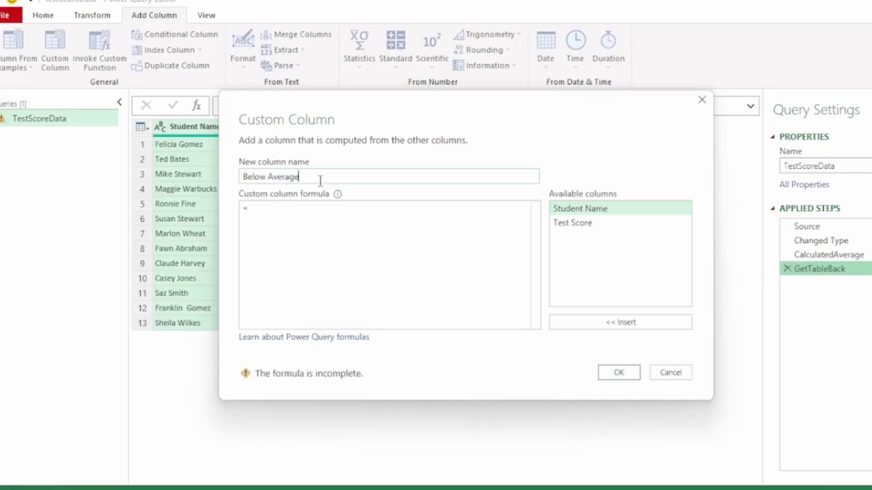
- Set the custom column formula to = [Test Score] - CalculatedAverage and create the column
click(316, 216)
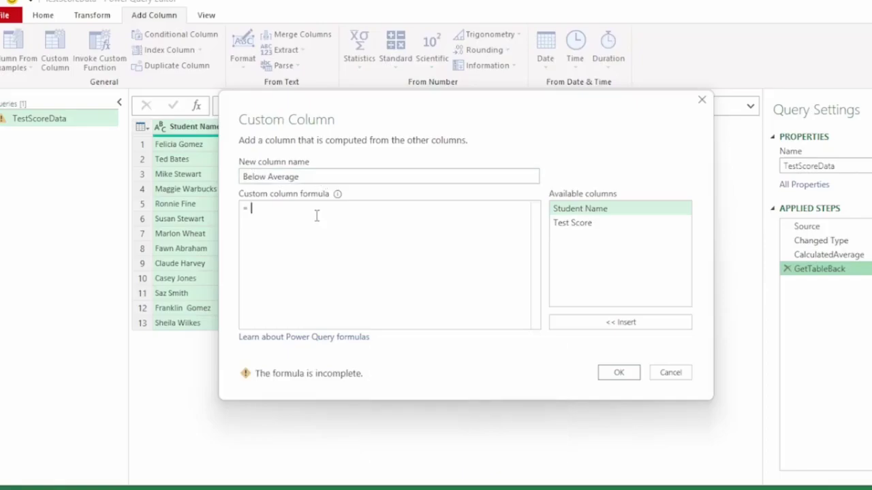
double_click(577, 227)
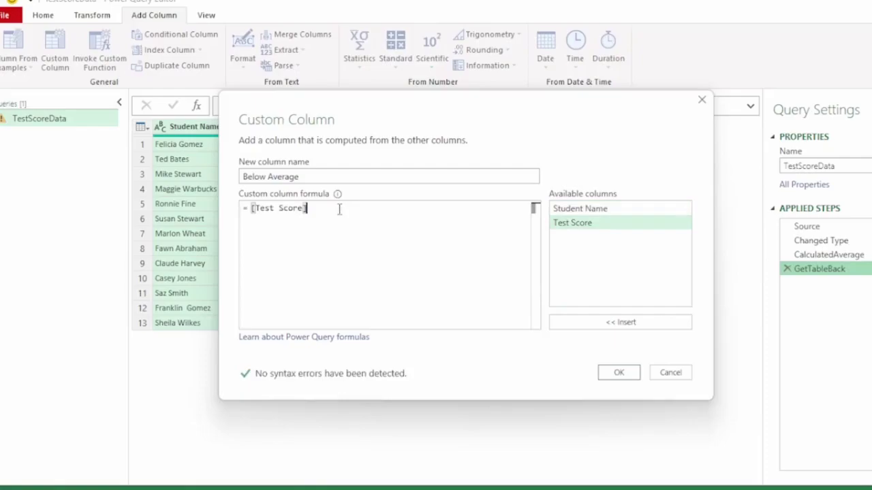
text(<)
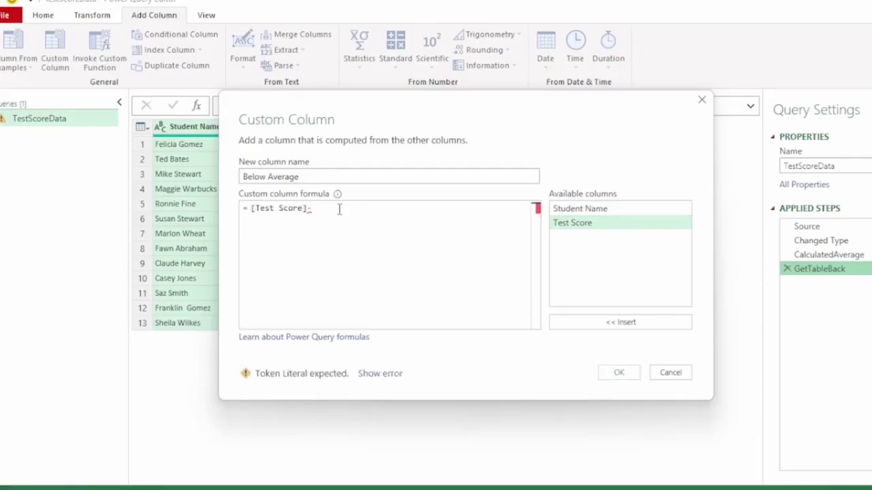
key(BackSpace)
text(<)
text(Calcul)
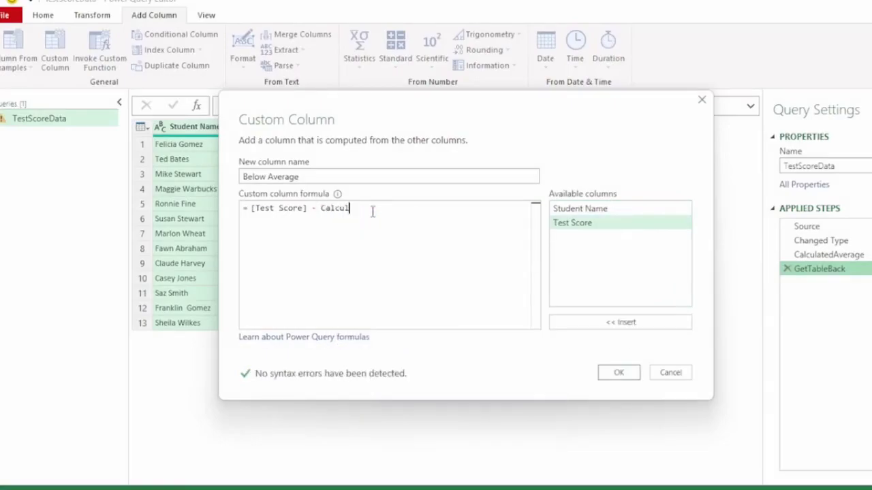
text(atedAverage)
click(618, 379)
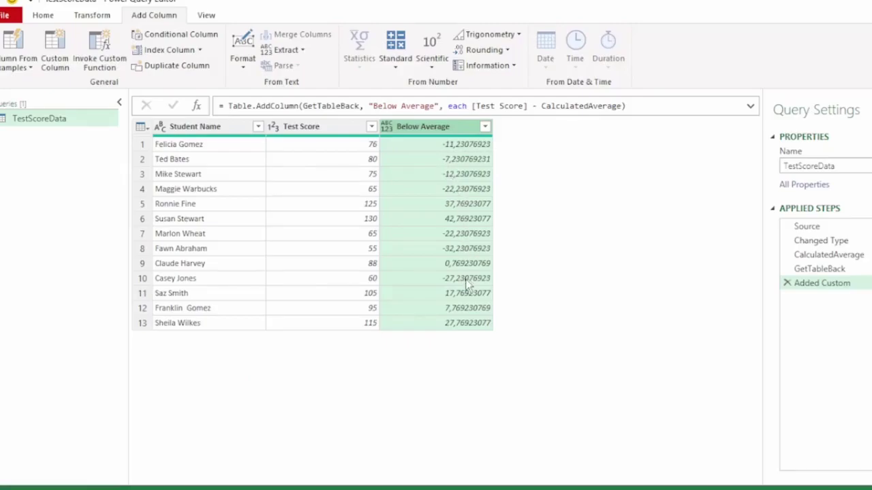
- Convert the Below Average column to Whole Number and filter it to keep only rows less than 0
click(389, 126)
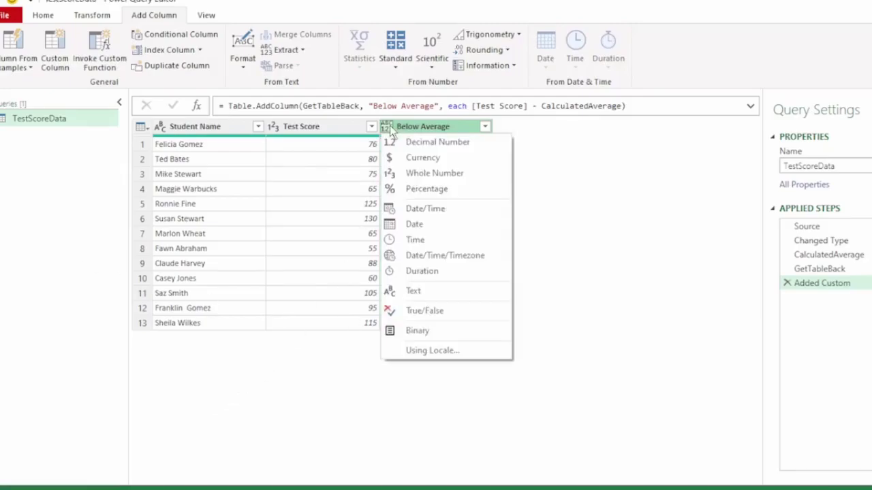
click(436, 173)
click(485, 126)
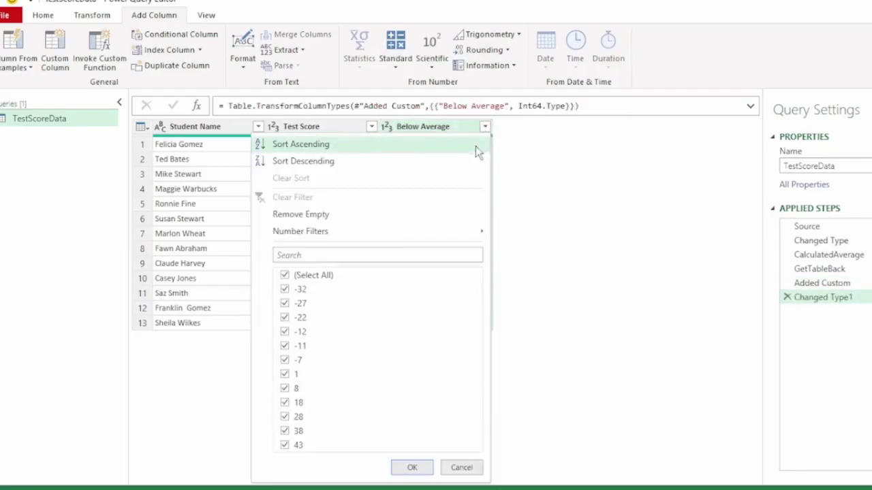
mouse_move(417, 235)
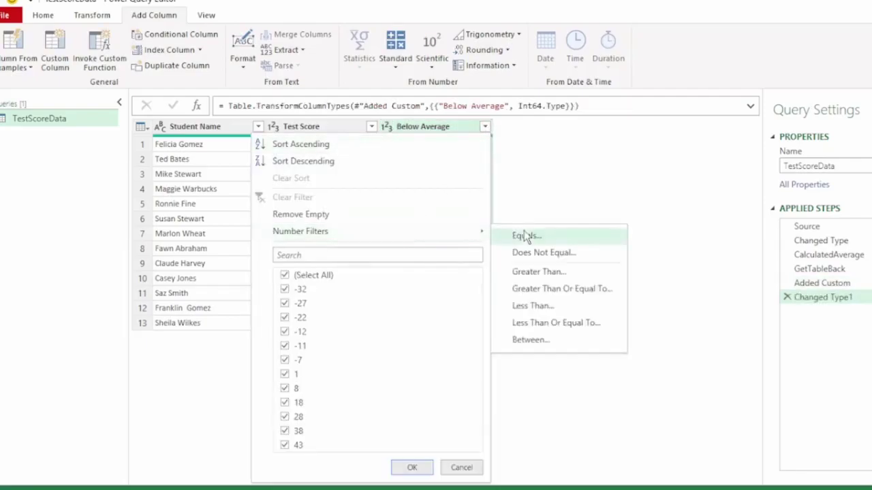
click(532, 306)
text(0)
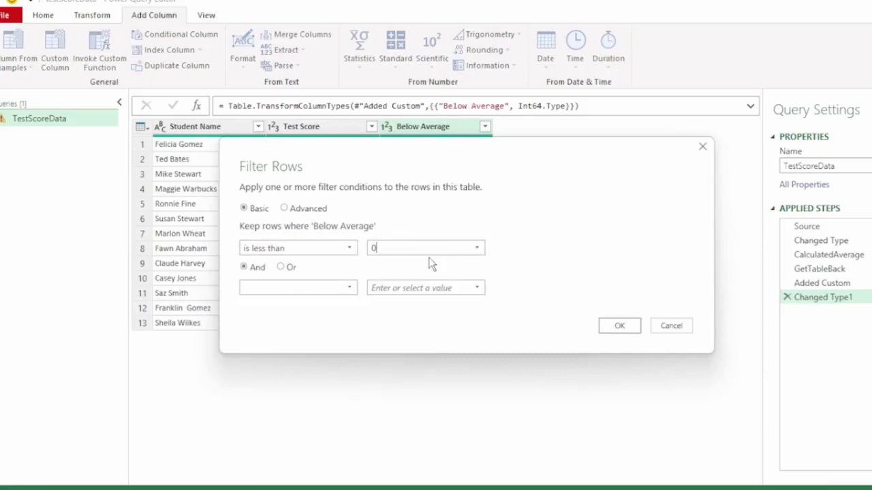
click(603, 325)
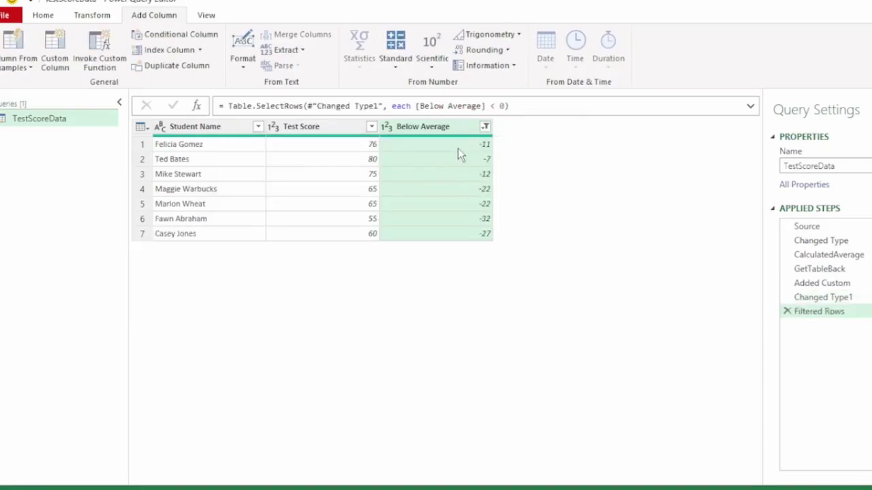
- Close the query editor and load the query as a table in the existing worksheet at cell D1 of Sheet1
click(5, 15)
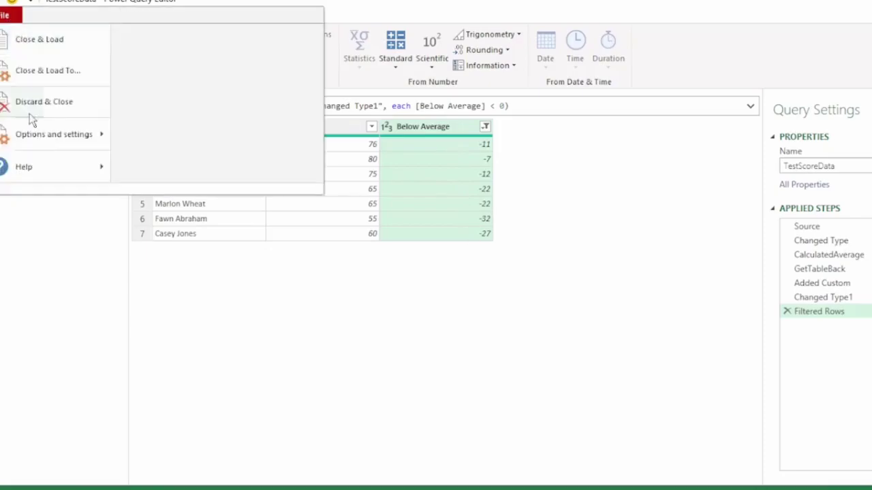
click(32, 72)
click(159, 358)
click(229, 153)
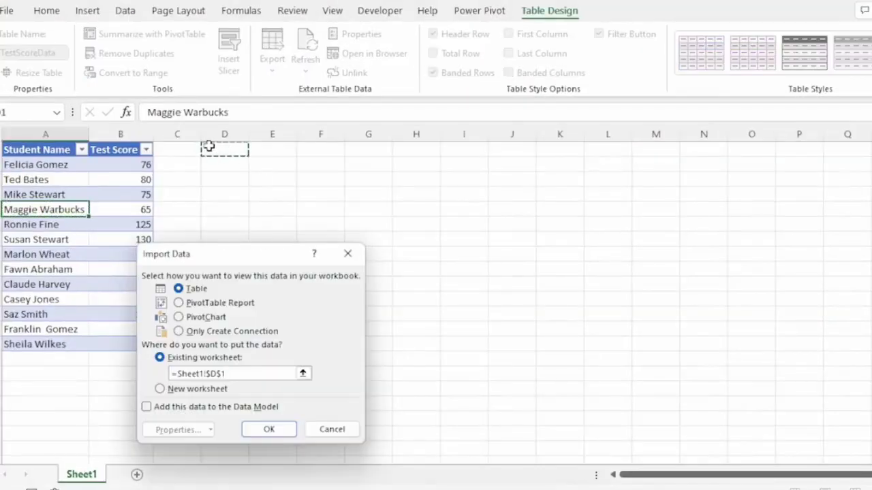
key(Return)
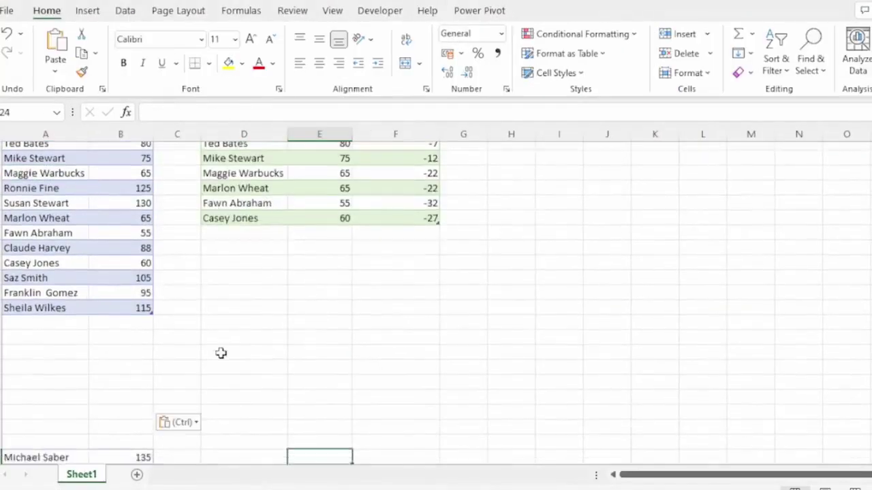
- Move the separate student record with score 135 from row 24 to directly beneath the last row of the source table
scroll(220, 353, down, 1)
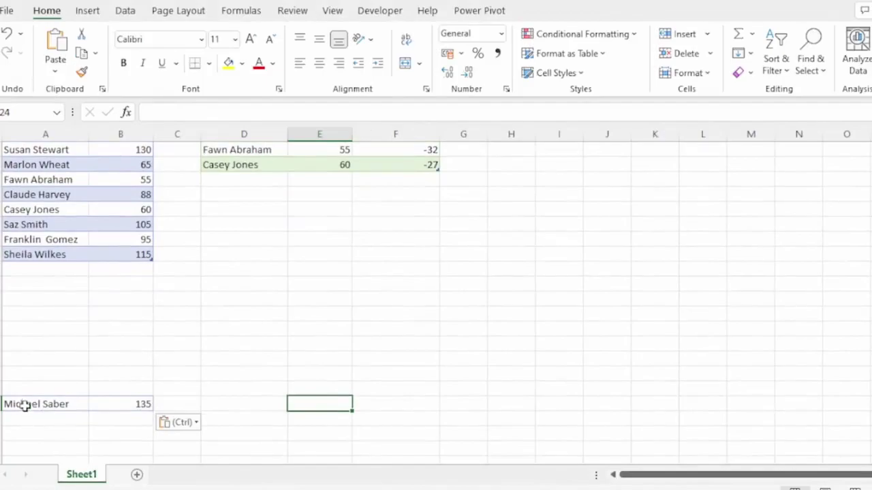
drag(23, 403, 118, 400)
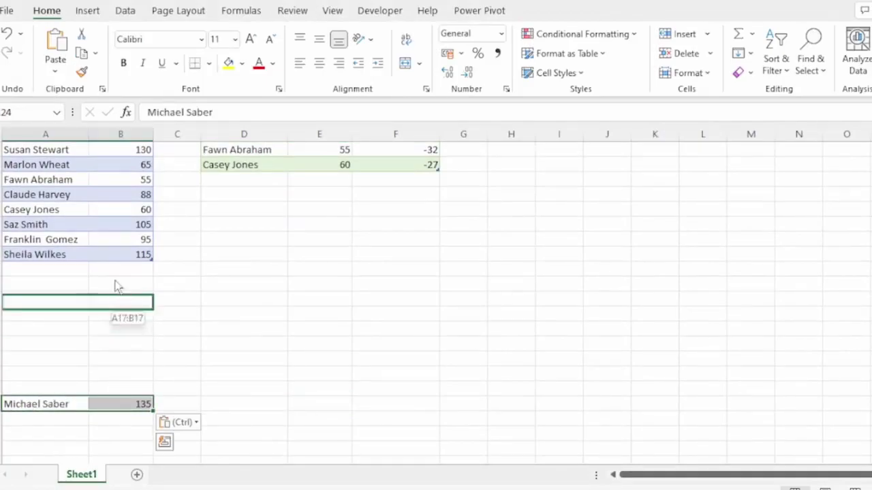
scroll(379, 326, up, 2)
- Refresh the loaded below-average table from the extended source data and highlight its rows for review
right_click(306, 194)
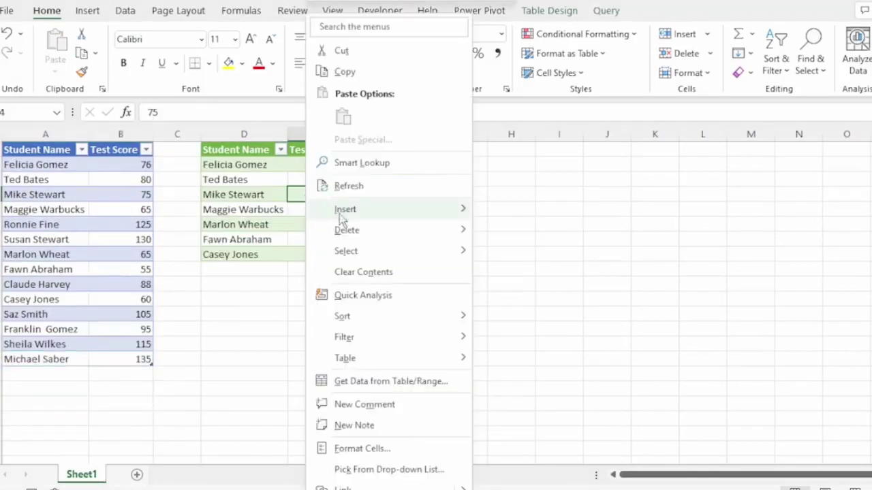
click(364, 187)
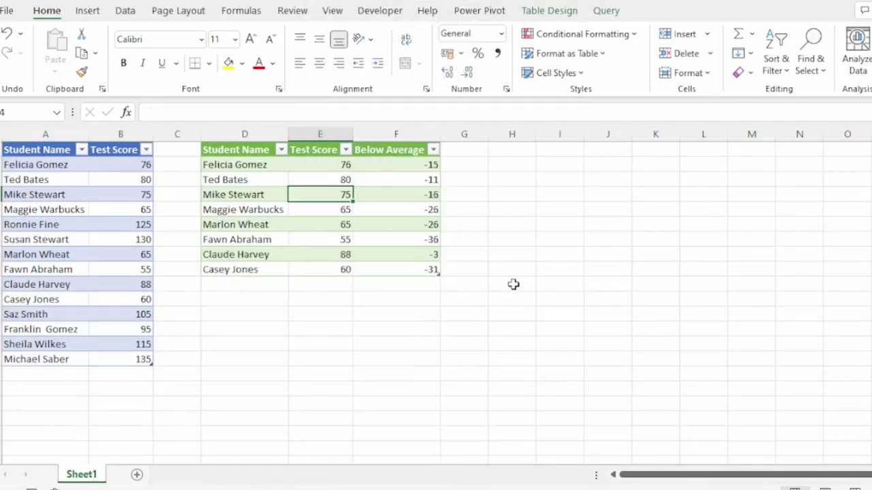
drag(235, 150, 401, 258)
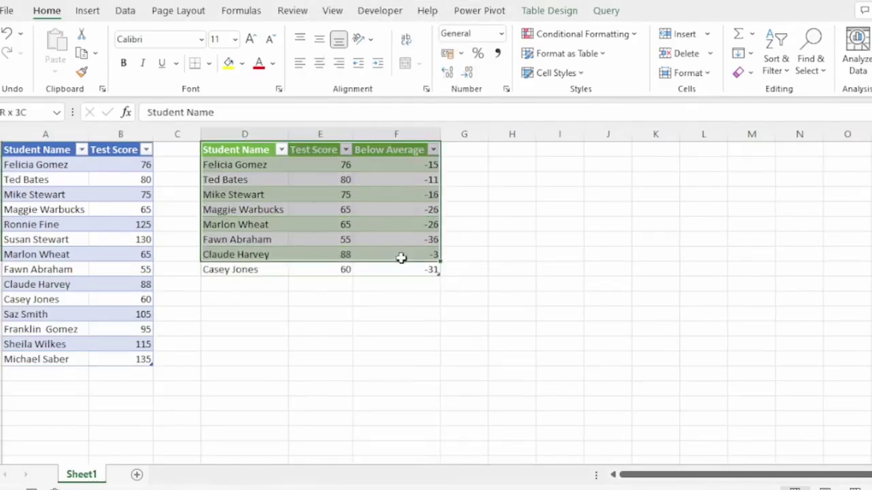